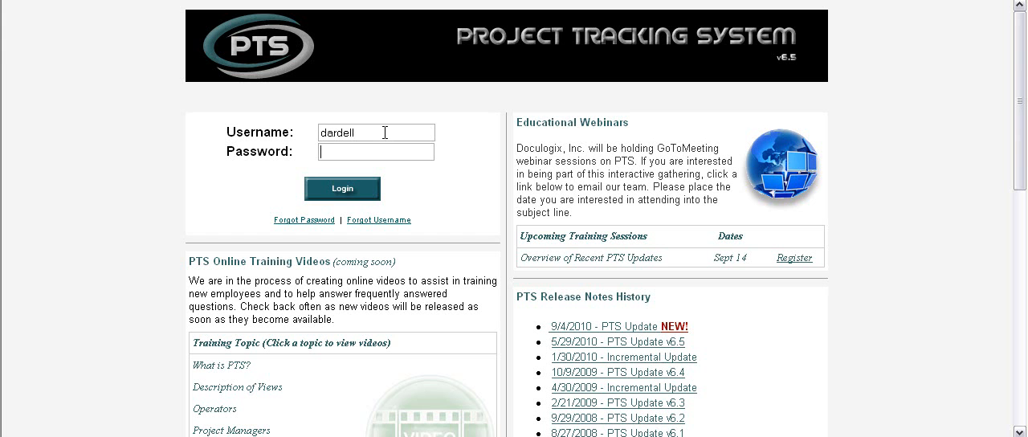
# Step: Enter the account password and log in
pyautogui.write('****')
pyautogui.press('Tab')
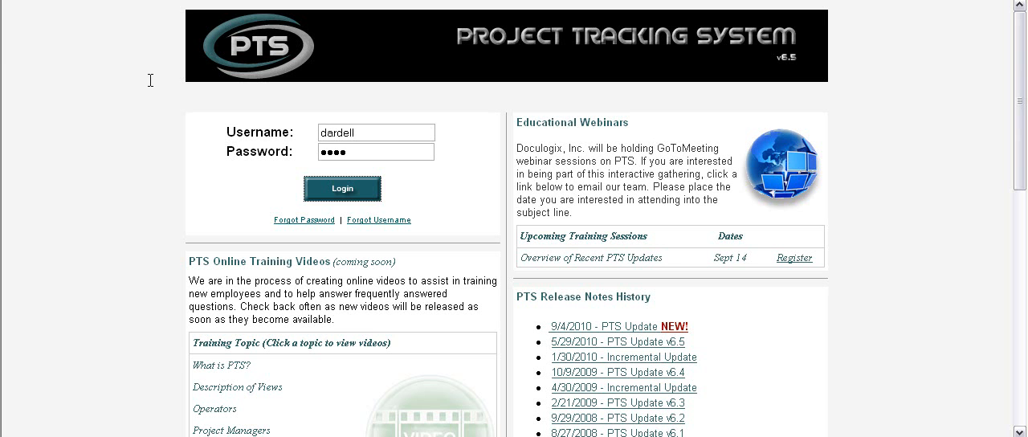
pyautogui.press('Return')
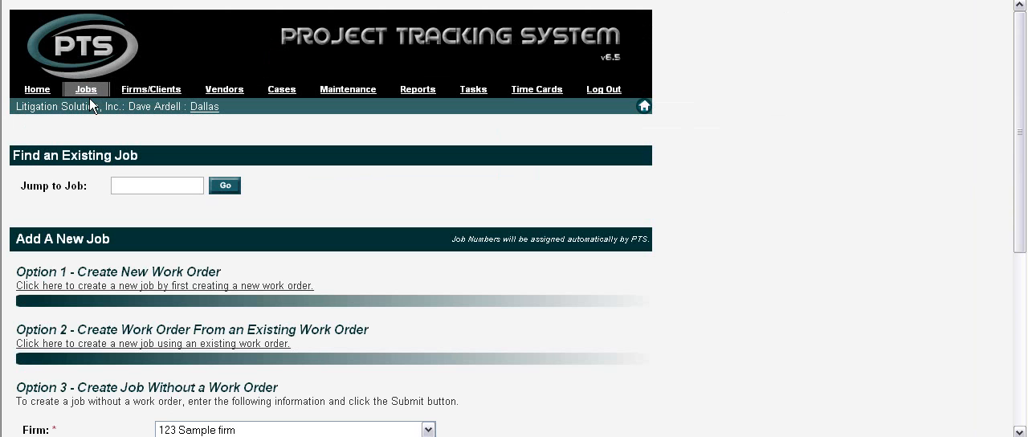
# Step: Start a new work order named "test" and select the first client listed for 123 Sample firm
pyautogui.click(93, 287)
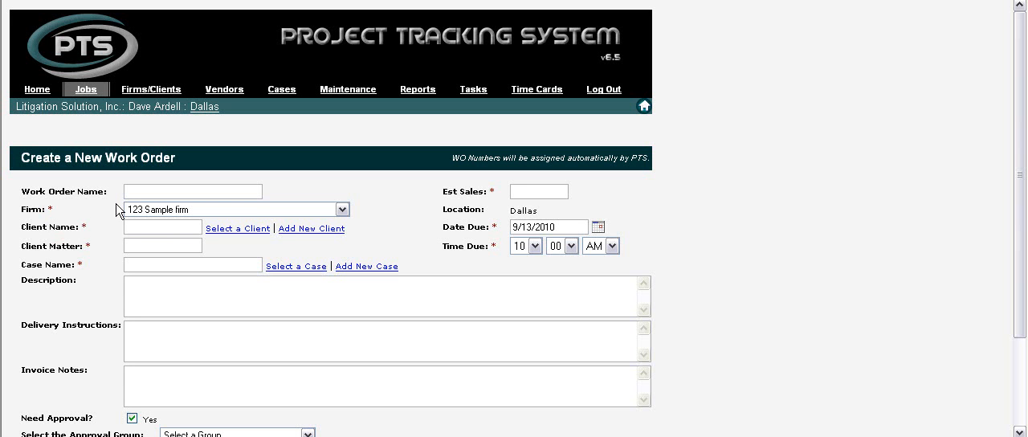
pyautogui.write('test')
pyautogui.click(232, 230)
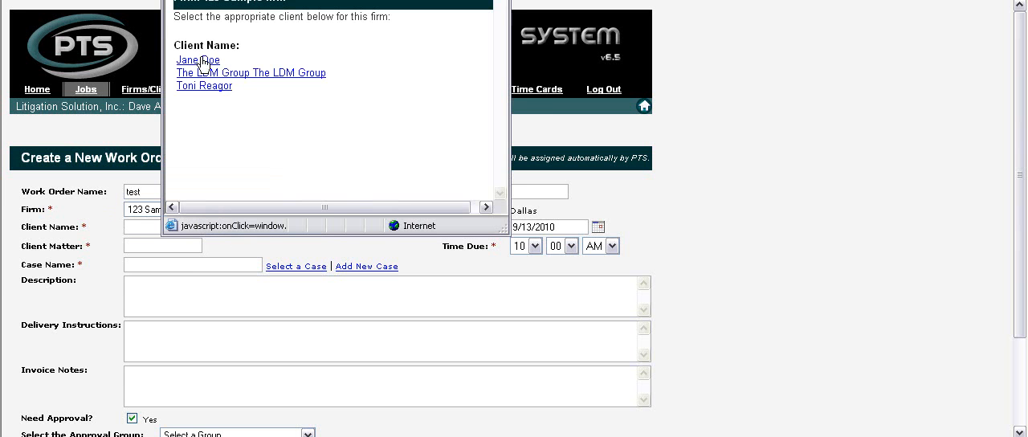
pyautogui.click(199, 61)
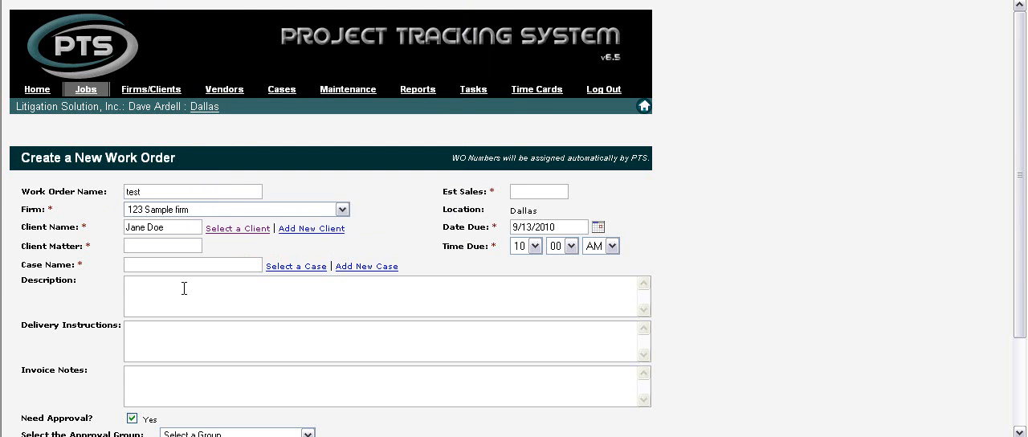
# Step: Set the client matter to 1213 and select the last case listed for the firm
pyautogui.click(140, 244)
pyautogui.write('1213')
pyautogui.click(288, 268)
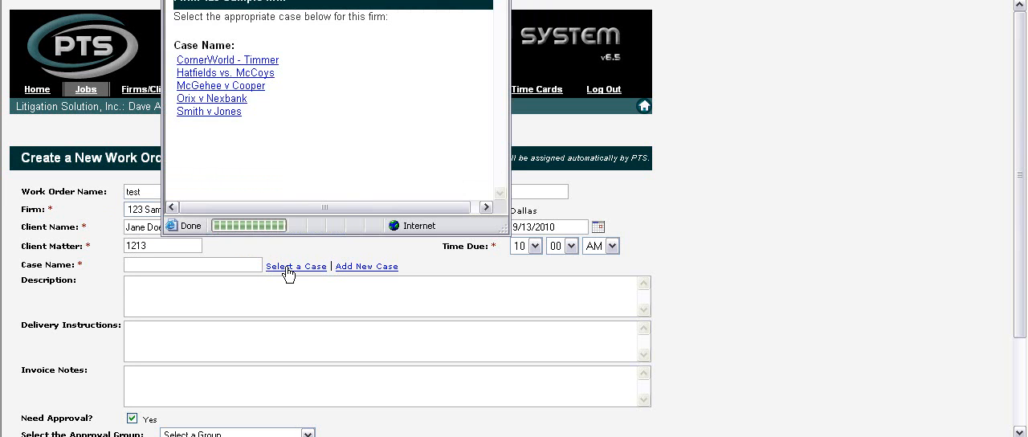
pyautogui.click(230, 112)
# Step: Set the work order's estimated sales to 1500 and its due date to 09/17/2010
pyautogui.click(523, 191)
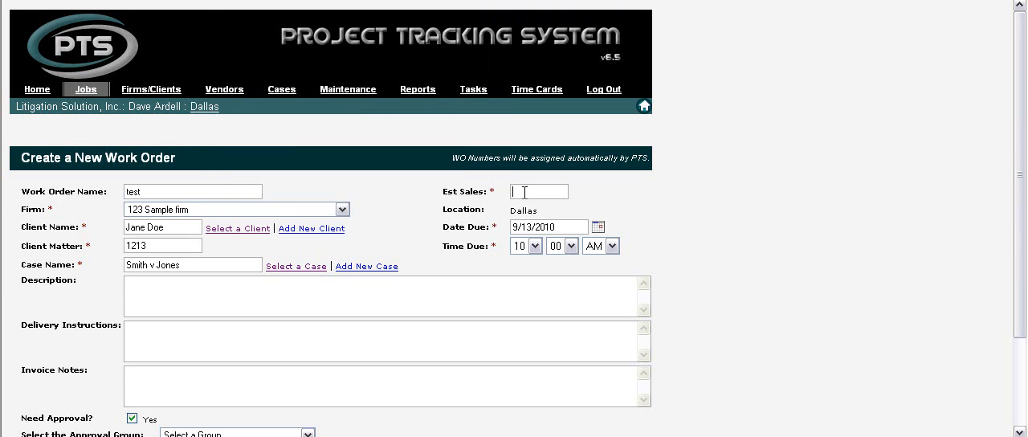
pyautogui.write('1500')
pyautogui.click(597, 226)
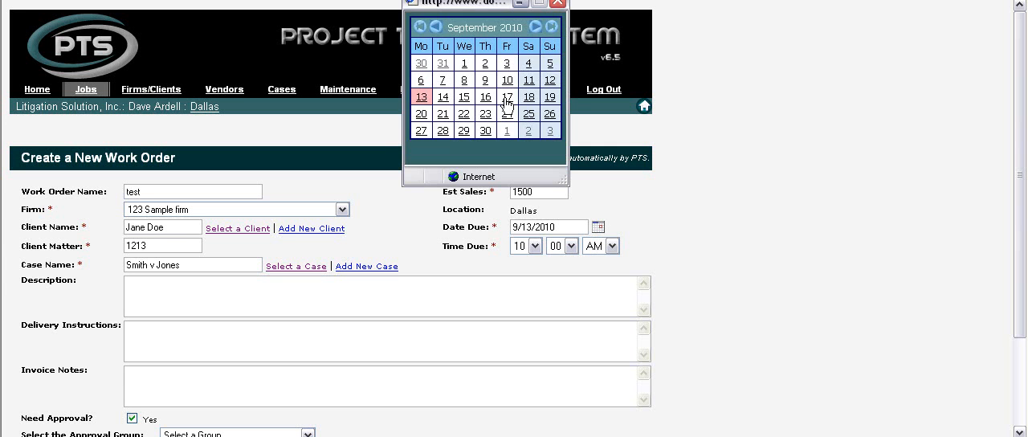
pyautogui.click(507, 98)
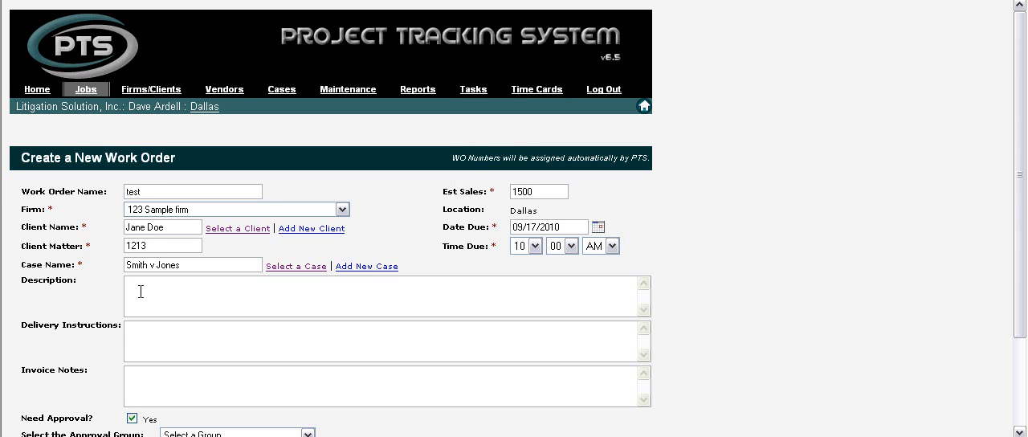
# Step: Enter the work order description "scan 3 boxes ocr endorse pdf create cd"
pyautogui.write('scan 3 boxes ocr endorse pdf create cd')
pyautogui.click(143, 329)
# Step: Turn off the approval requirement for the work order and continue to the service selection
pyautogui.moveTo(1023, 257); pyautogui.dragTo(1019, 321)
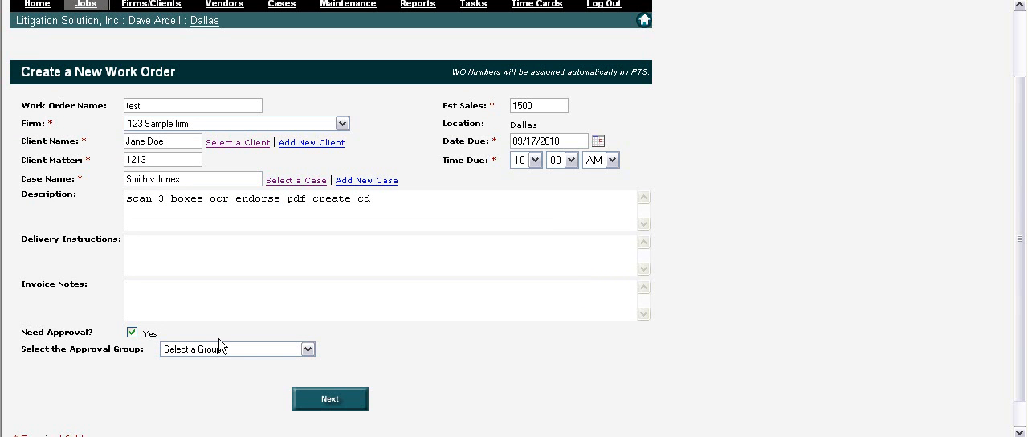
pyautogui.click(133, 333)
pyautogui.click(308, 349)
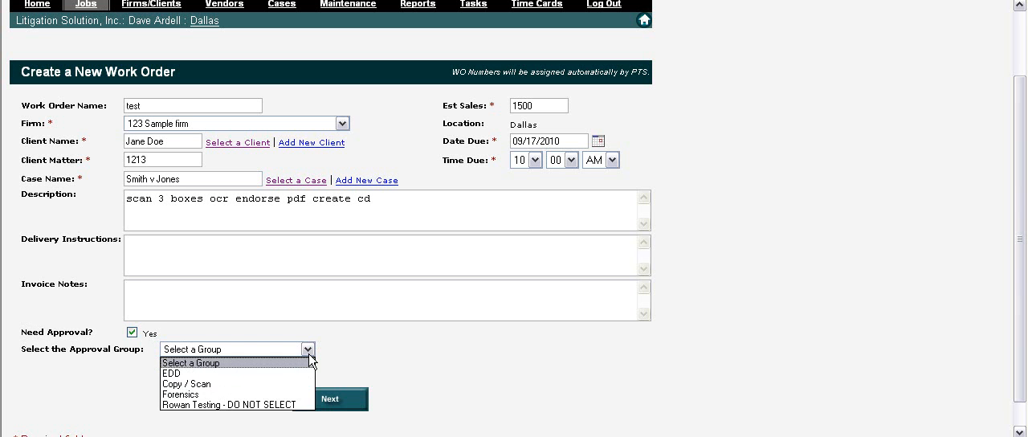
pyautogui.click(310, 348)
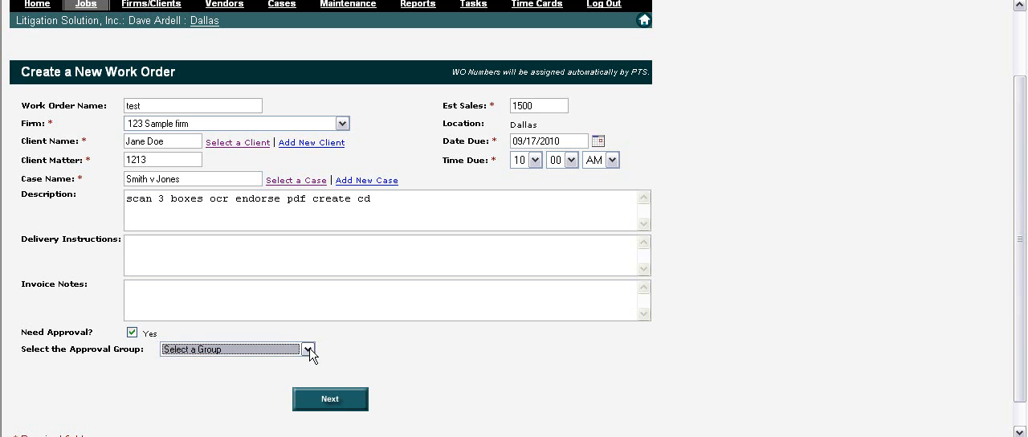
pyautogui.click(132, 332)
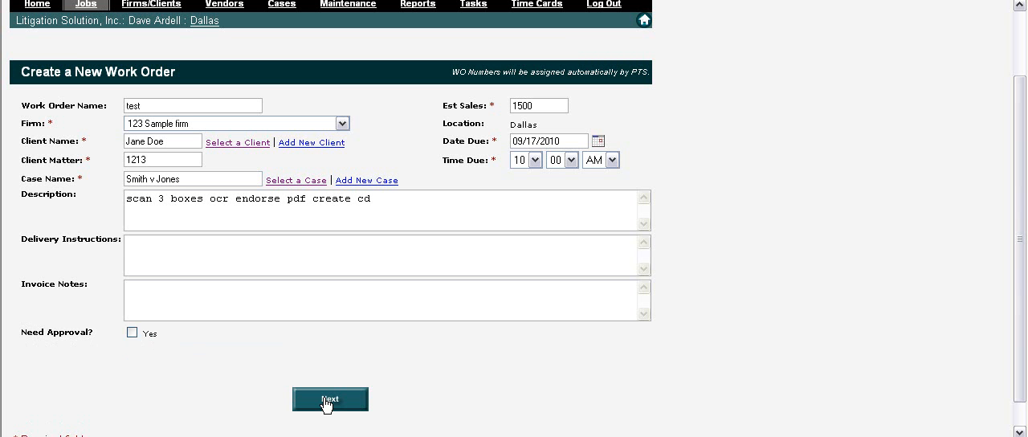
pyautogui.click(328, 399)
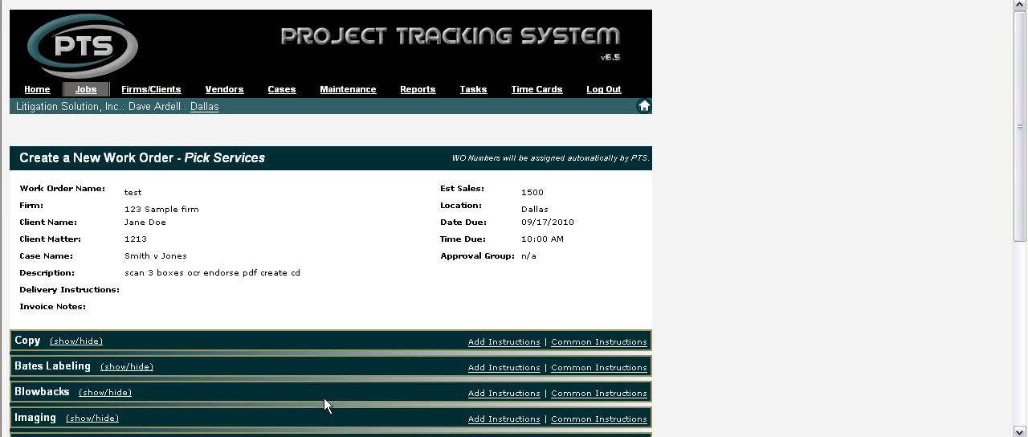
# Step: Show the Imaging services and select grade (C) Medium Litigation
pyautogui.moveTo(1021, 72); pyautogui.dragTo(1008, 173)
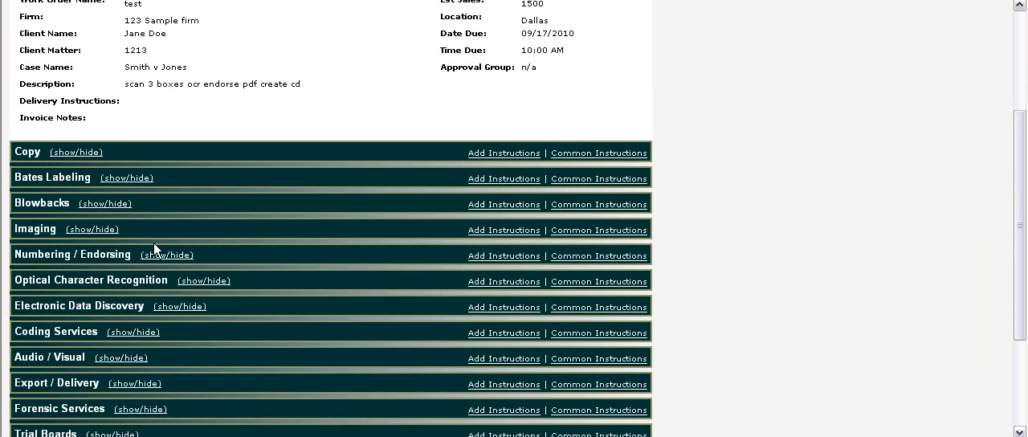
pyautogui.click(108, 231)
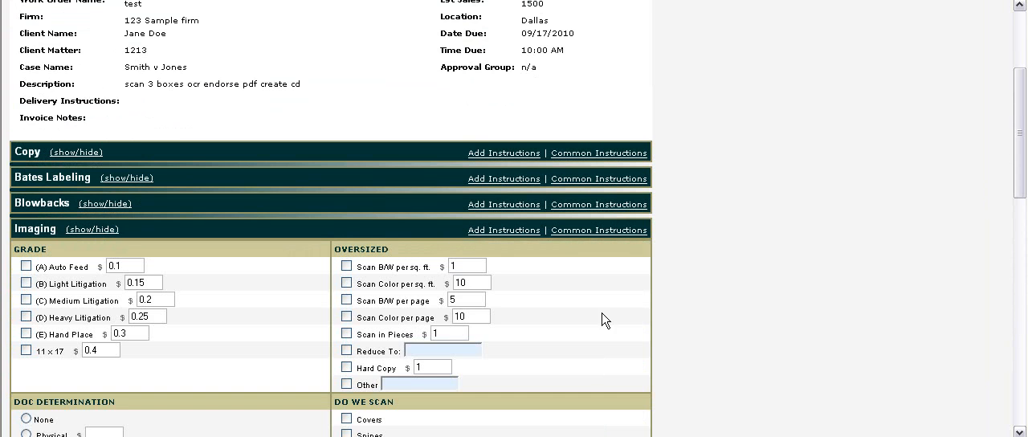
pyautogui.moveTo(1022, 168); pyautogui.dragTo(1024, 215)
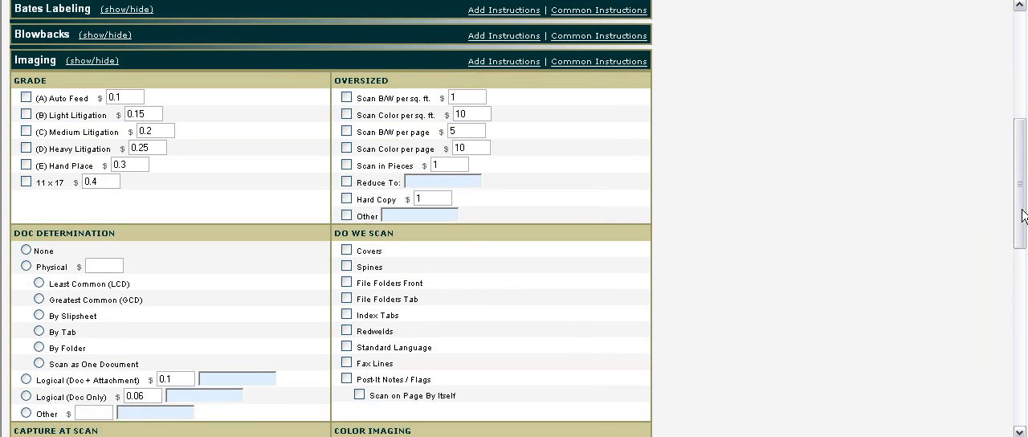
pyautogui.click(26, 132)
# Step: Include covers, spines and file folder fronts in the scan, and set document determination to Physical, By Slipsheet
pyautogui.click(347, 250)
pyautogui.click(347, 267)
pyautogui.click(346, 282)
pyautogui.click(26, 266)
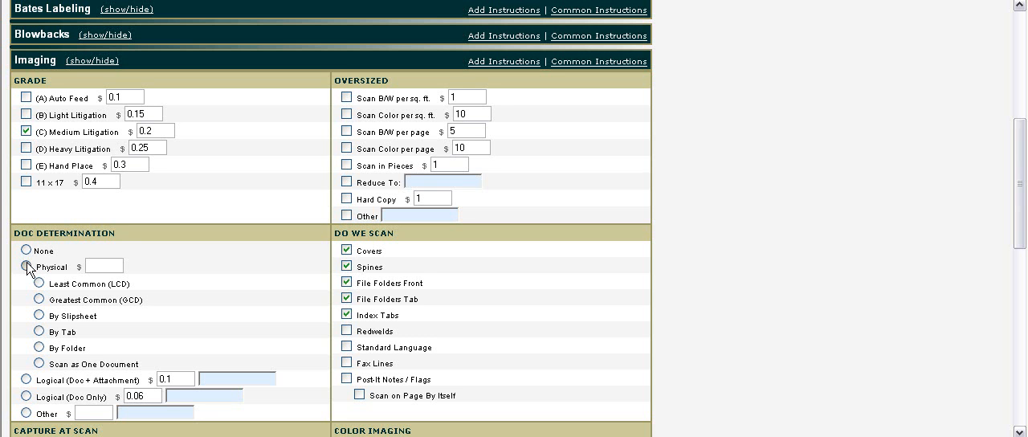
pyautogui.click(38, 315)
# Step: In the Numbering / Endorsing services, endorse the Bates number at the bottom right as ABC0001
pyautogui.moveTo(1017, 182); pyautogui.dragTo(1010, 338)
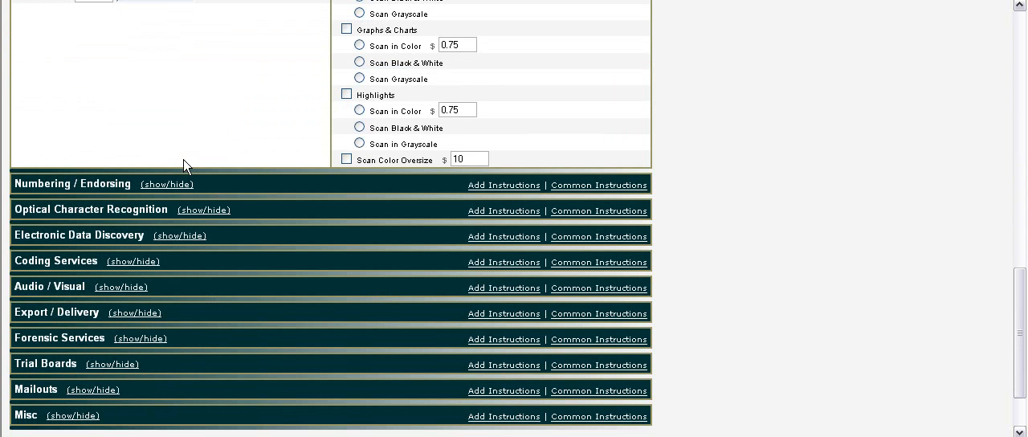
pyautogui.click(175, 187)
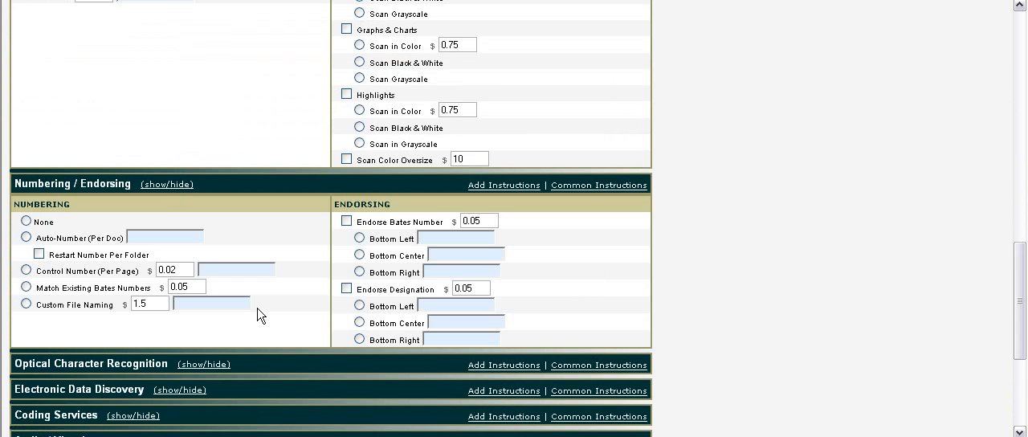
pyautogui.click(346, 221)
pyautogui.write('ABC0001')
# Step: In the Optical Character Recognition services, choose the advanced service Acrobat PDF (Hidden Text)
pyautogui.moveTo(1020, 251); pyautogui.dragTo(1020, 286)
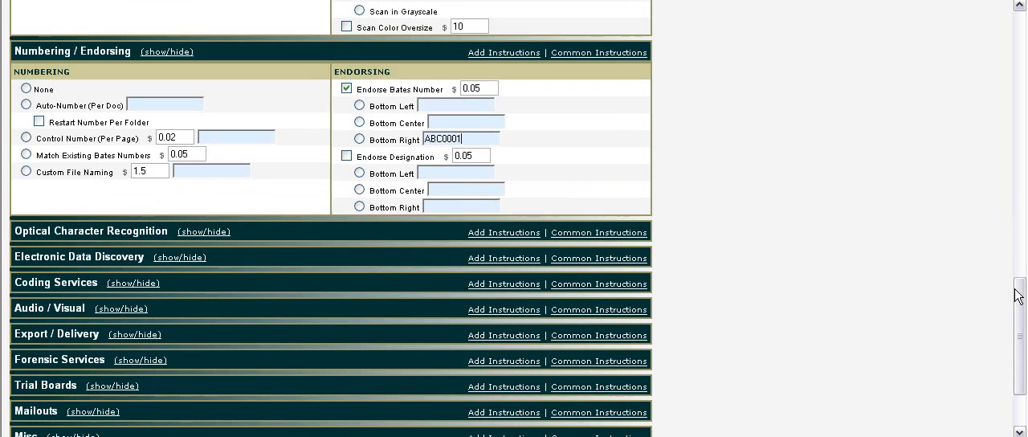
pyautogui.click(217, 232)
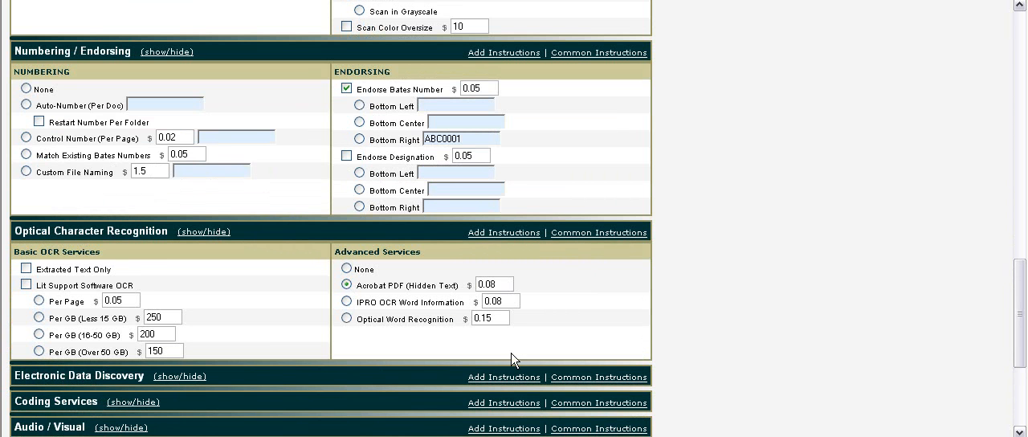
# Step: In the Export / Delivery services, choose multi-page PDF files as the export type and submit the work order
pyautogui.moveTo(1020, 300); pyautogui.dragTo(1020, 358)
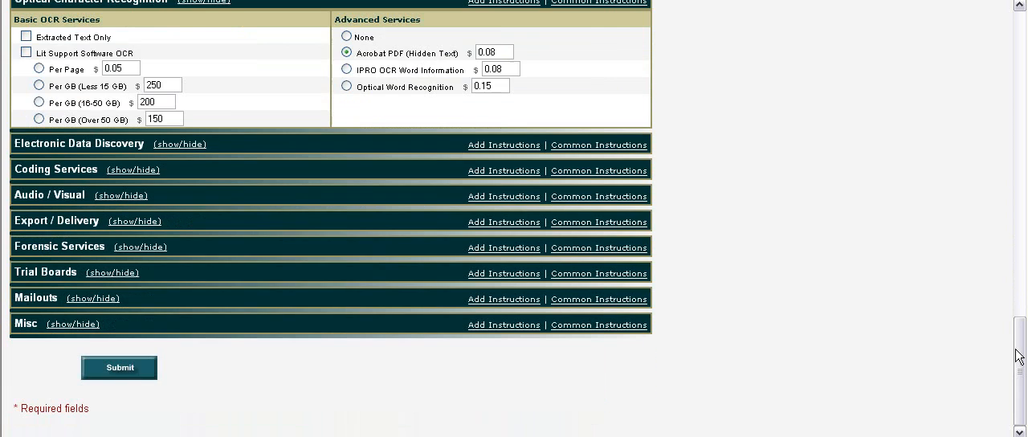
pyautogui.click(129, 222)
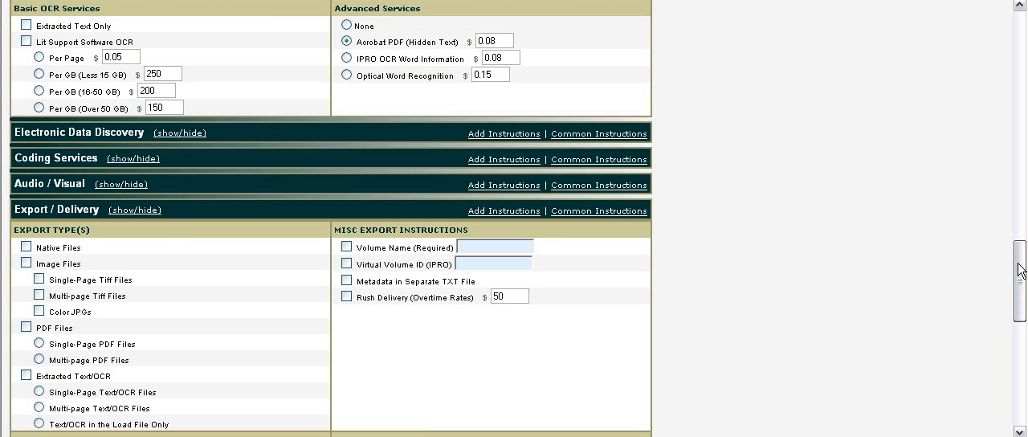
pyautogui.scroll(-3, 1021, 305)
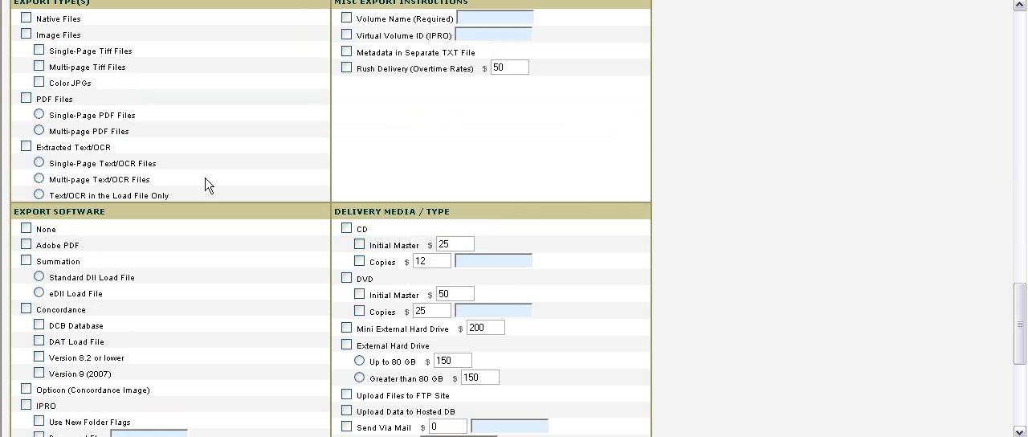
pyautogui.click(25, 98)
pyautogui.click(39, 131)
pyautogui.moveTo(1026, 343); pyautogui.dragTo(1018, 402)
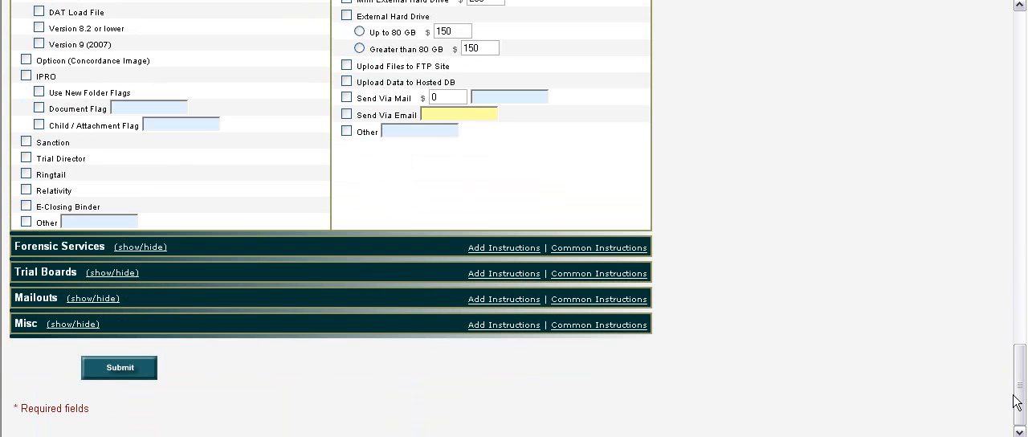
pyautogui.click(120, 368)
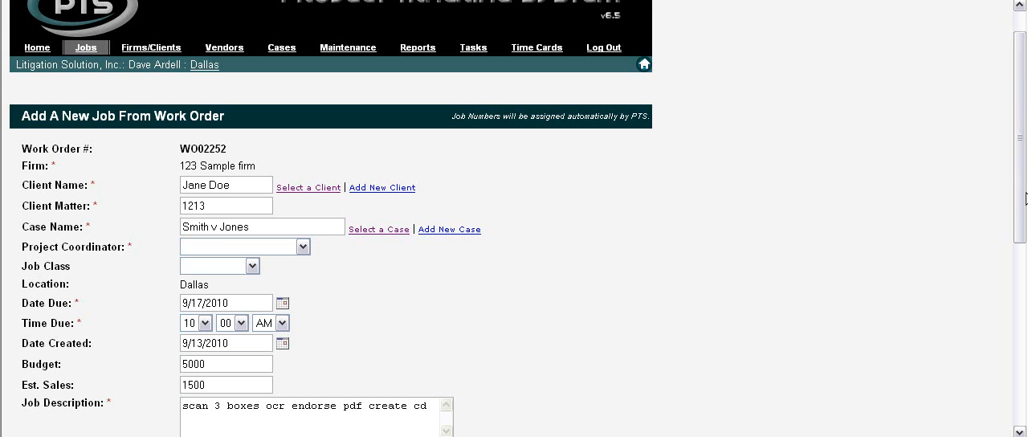
# Step: Assign the second listed project coordinator, set the job class to Copy / Scan, and submit the new job
pyautogui.moveTo(1025, 199); pyautogui.dragTo(1025, 273)
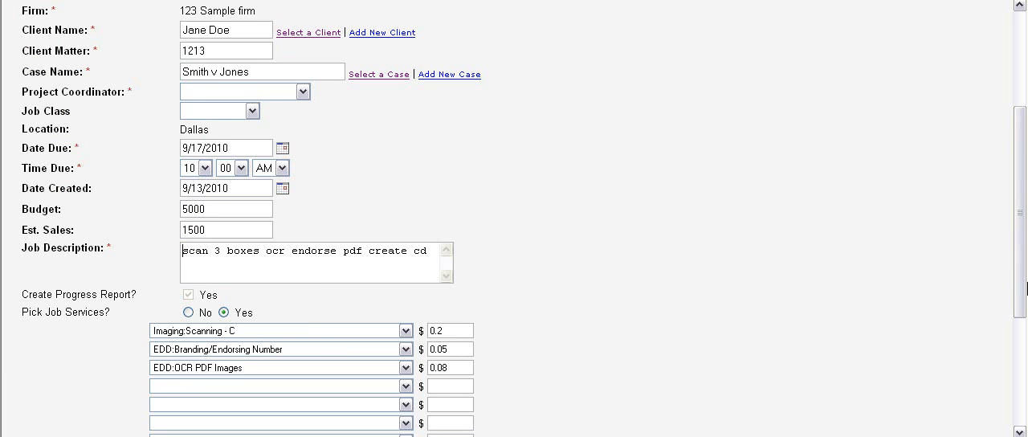
pyautogui.moveTo(1026, 287); pyautogui.dragTo(1024, 247)
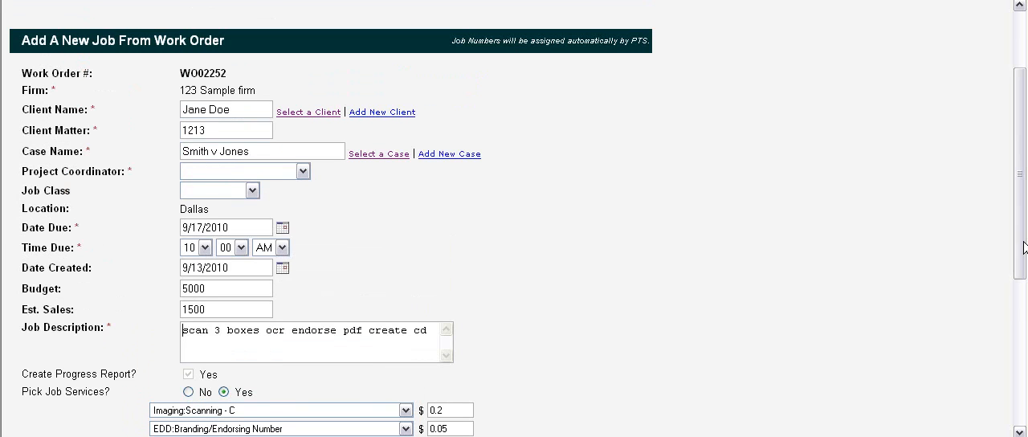
pyautogui.click(303, 171)
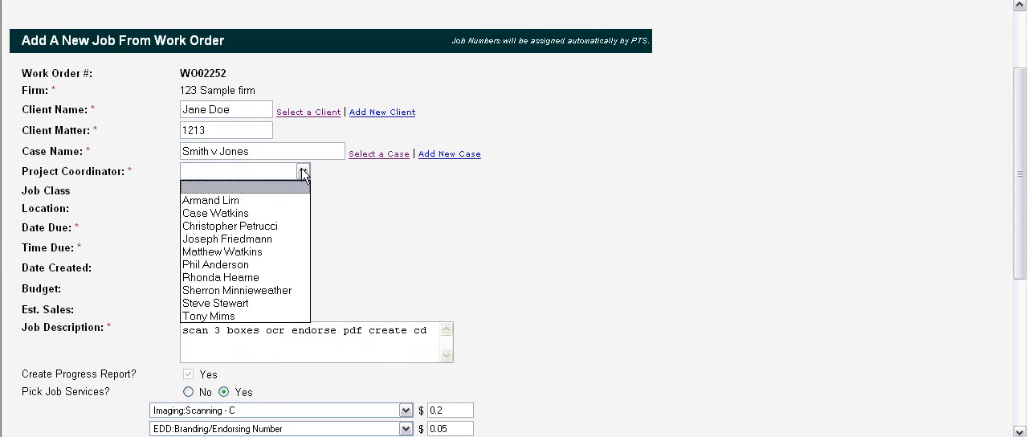
pyautogui.click(249, 213)
pyautogui.click(252, 191)
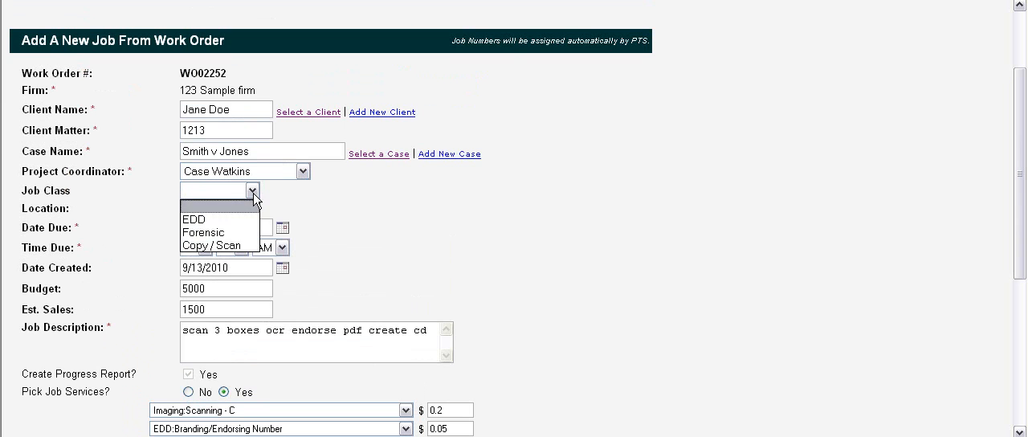
pyautogui.click(211, 245)
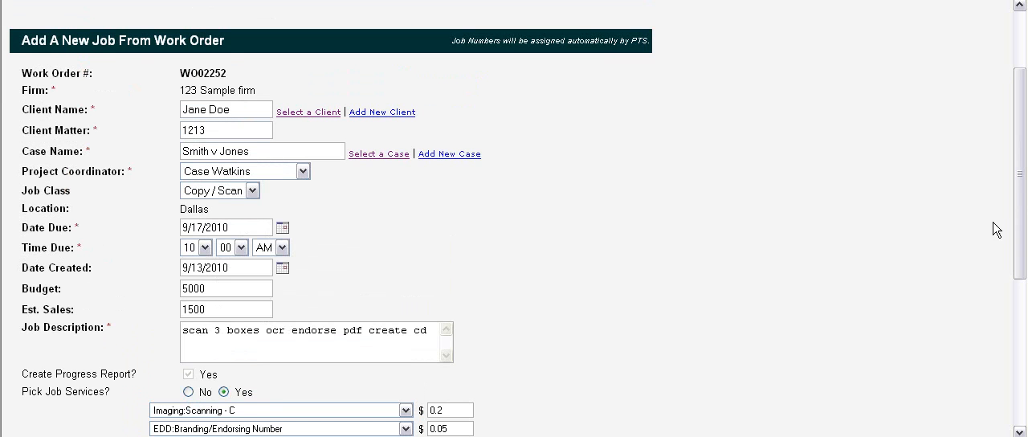
pyautogui.moveTo(1019, 150); pyautogui.dragTo(1018, 338)
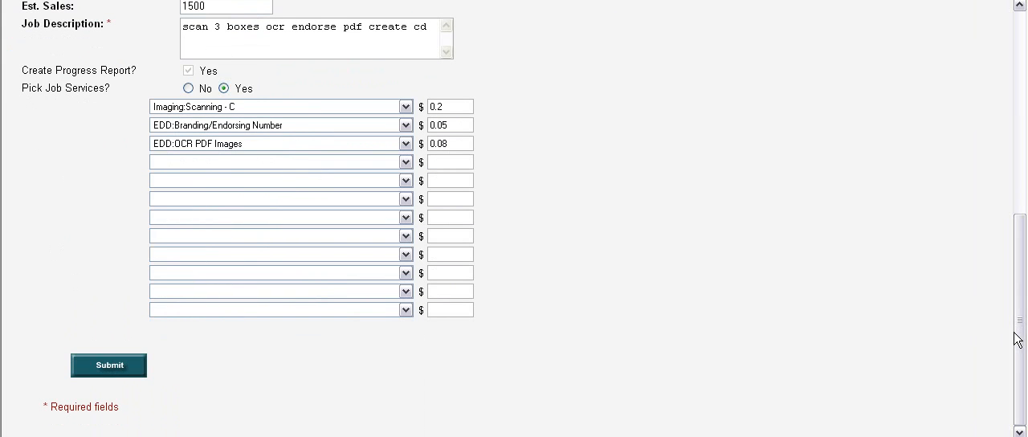
pyautogui.click(111, 366)
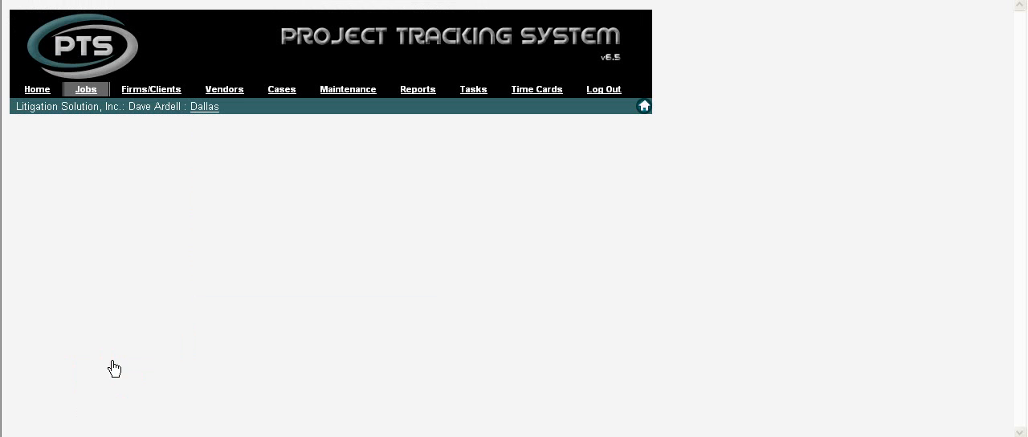